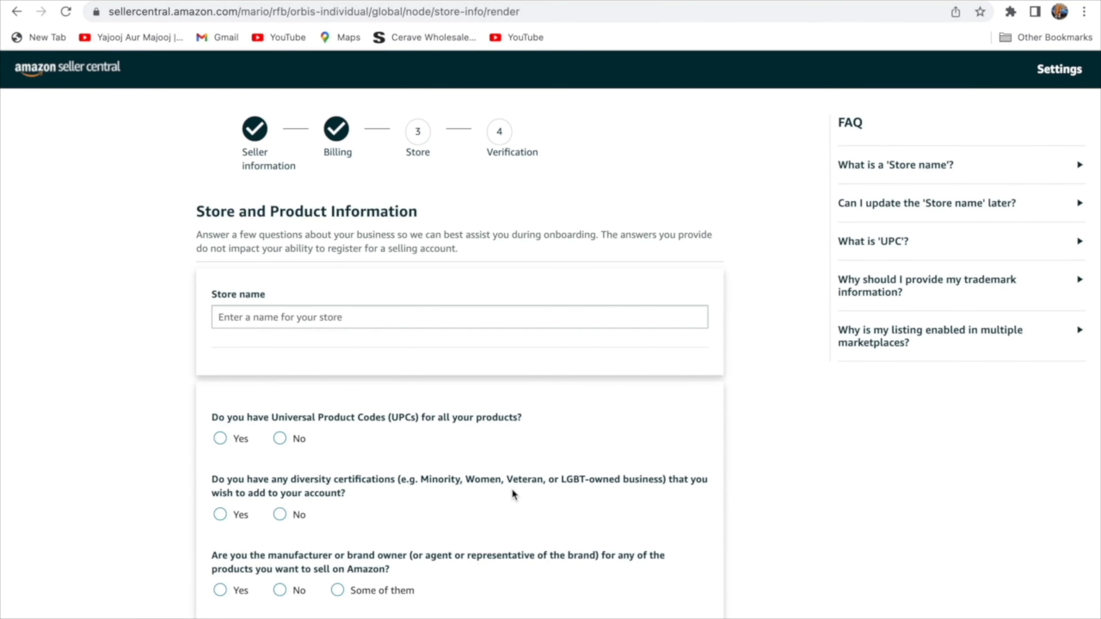
# Name the store "smile store 1" and answer No to having Universal Product Codes for all products.
pyautogui.scroll(-2, 438, 417)
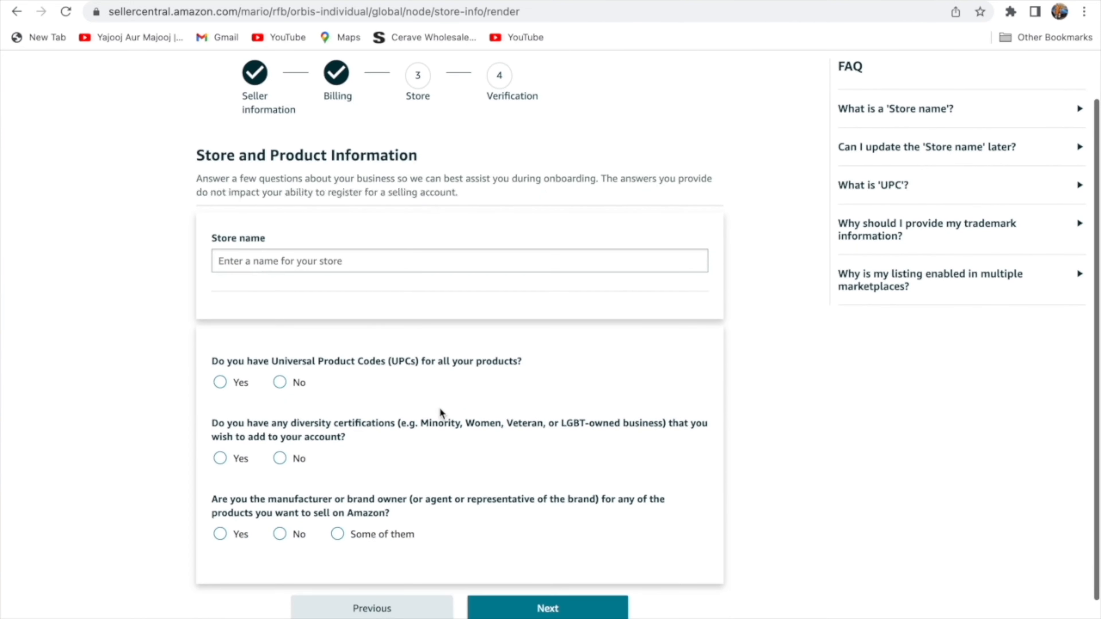
pyautogui.click(405, 259)
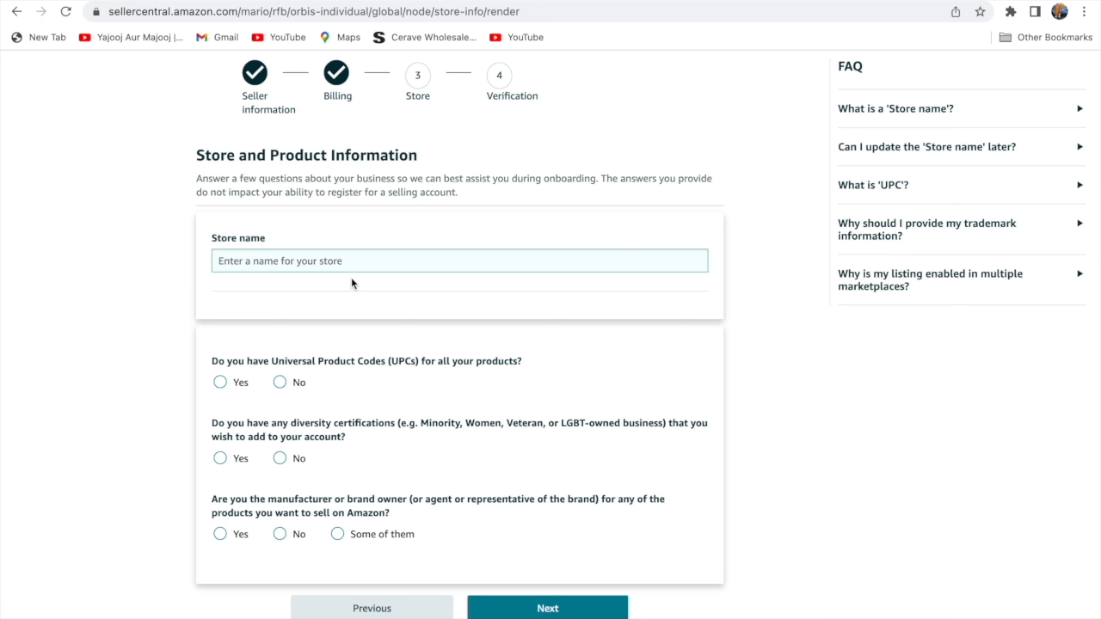
pyautogui.write('smi')
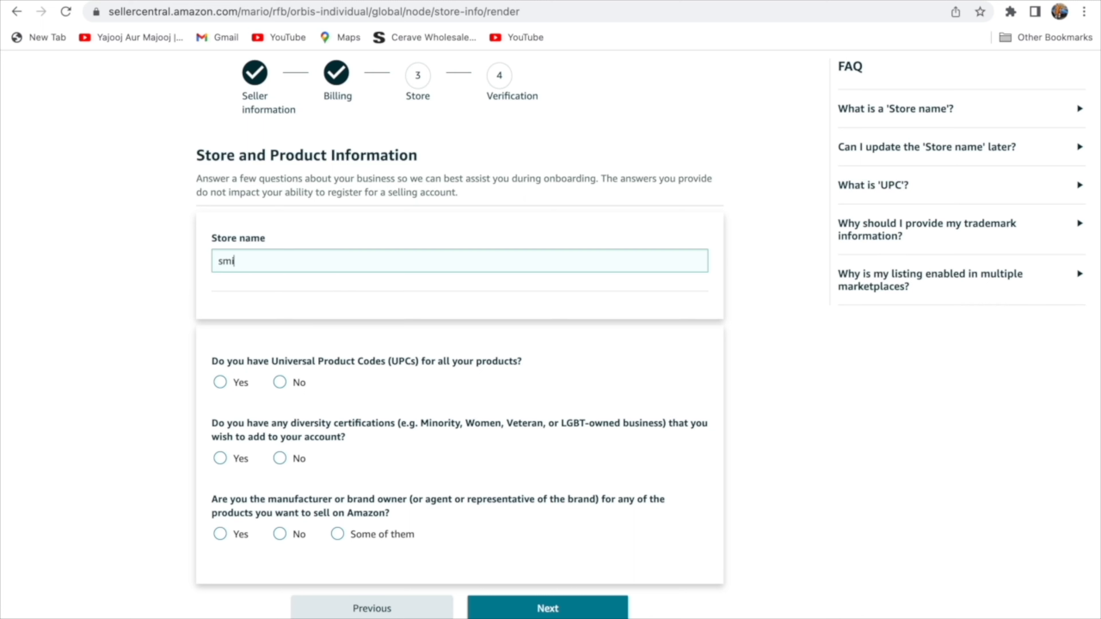
pyautogui.write('le store')
pyautogui.click(279, 383)
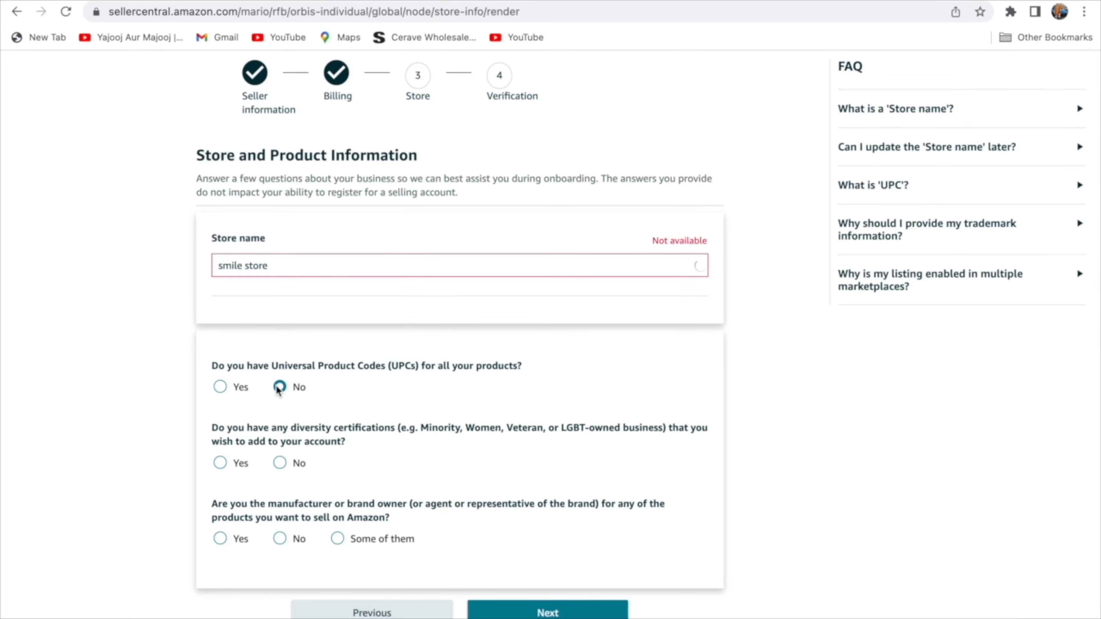
pyautogui.click(341, 273)
pyautogui.write('1')
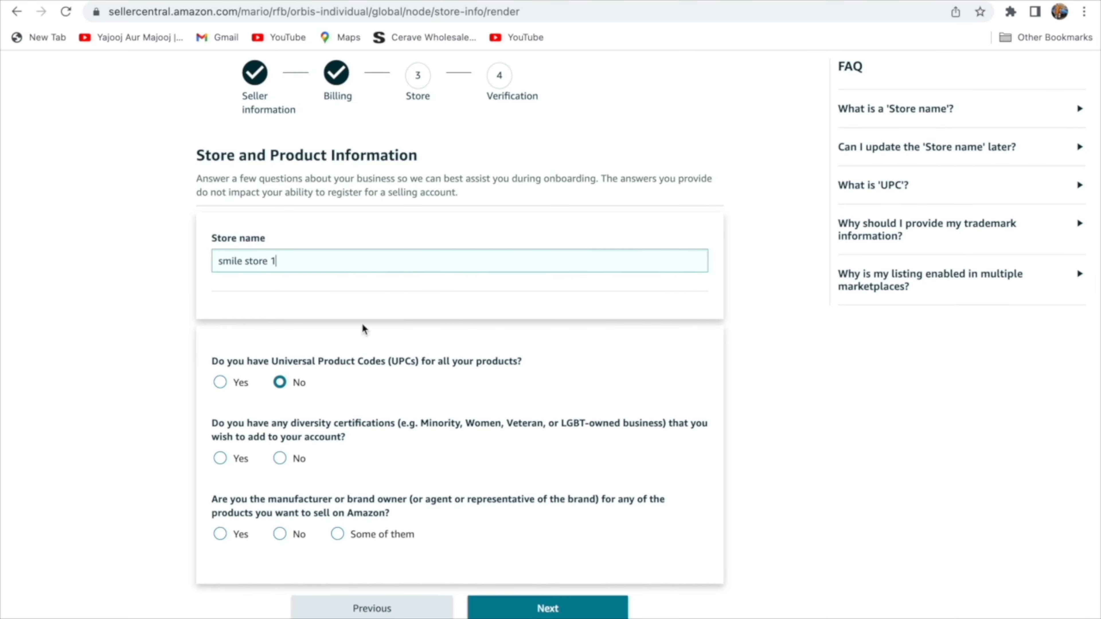
pyautogui.scroll(-1, 569, 385)
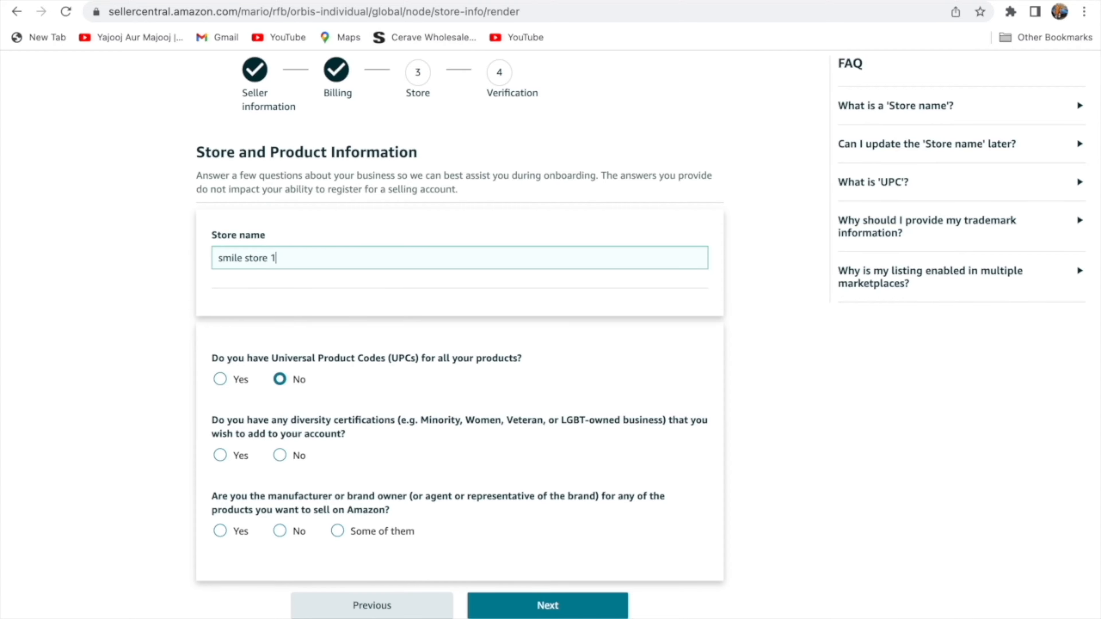
# Search Google for "upc code" in a new tab, then return to the store information form.
pyautogui.press('super+t')
pyautogui.click(400, 14)
pyautogui.write('up')
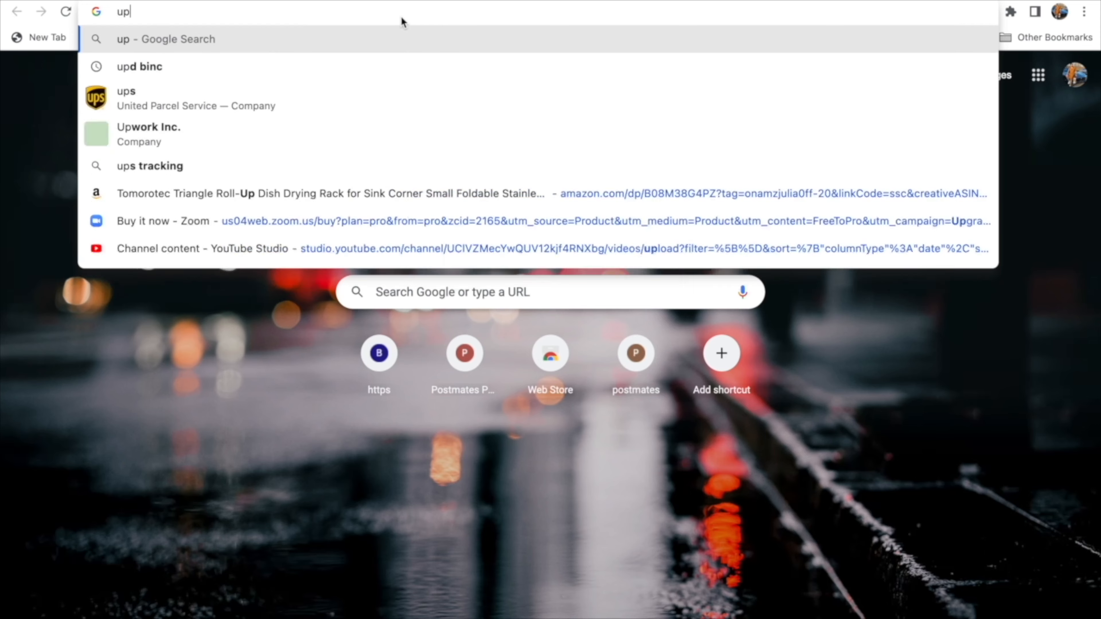
pyautogui.write('c code')
pyautogui.press('Return')
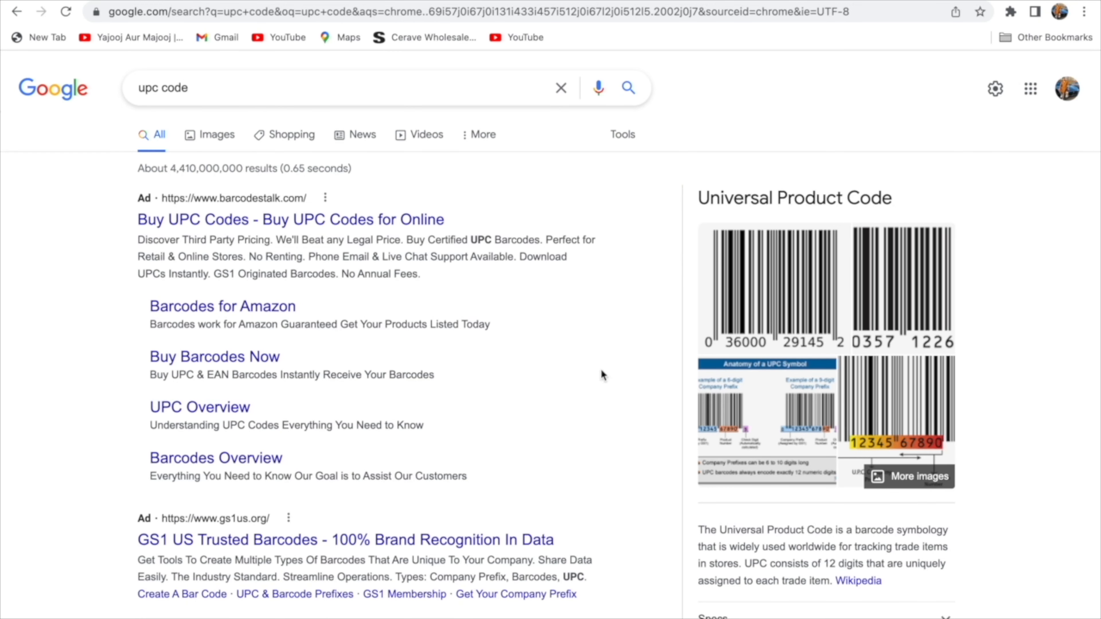
pyautogui.click(216, 2)
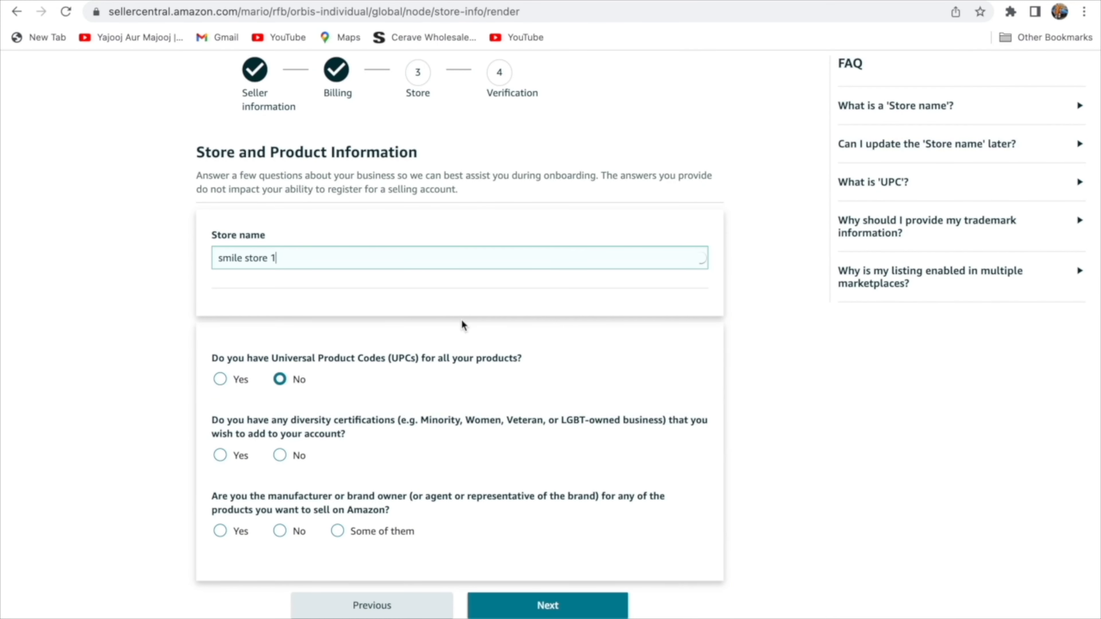
# Answer No to the diversity certification and manufacturer or brand owner questions, and continue to identity verification.
pyautogui.scroll(-2, 460, 320)
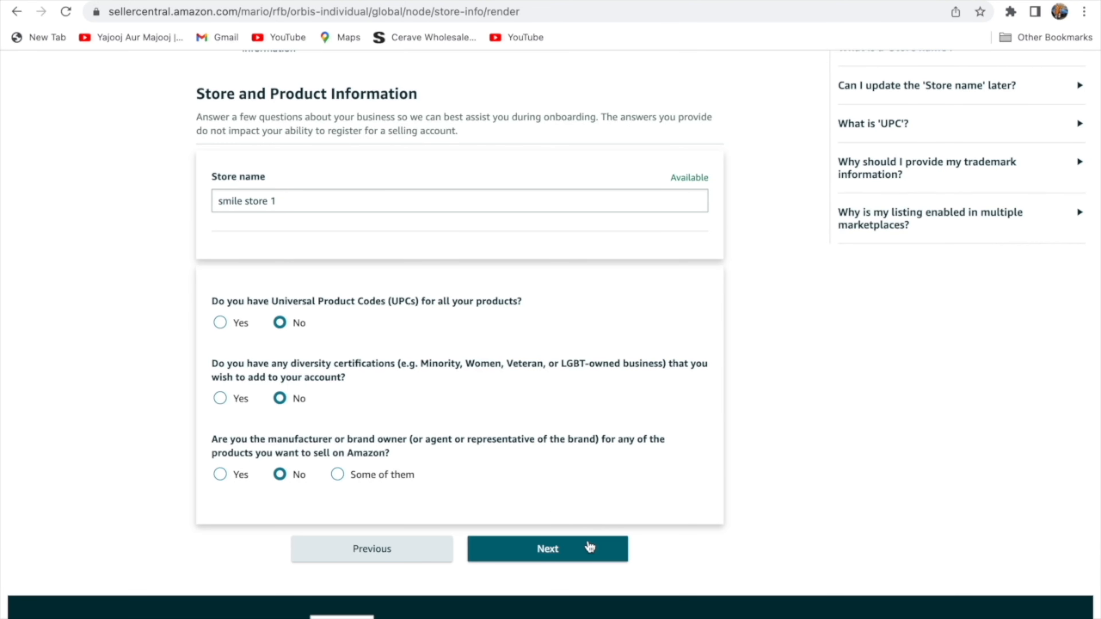
pyautogui.click(554, 548)
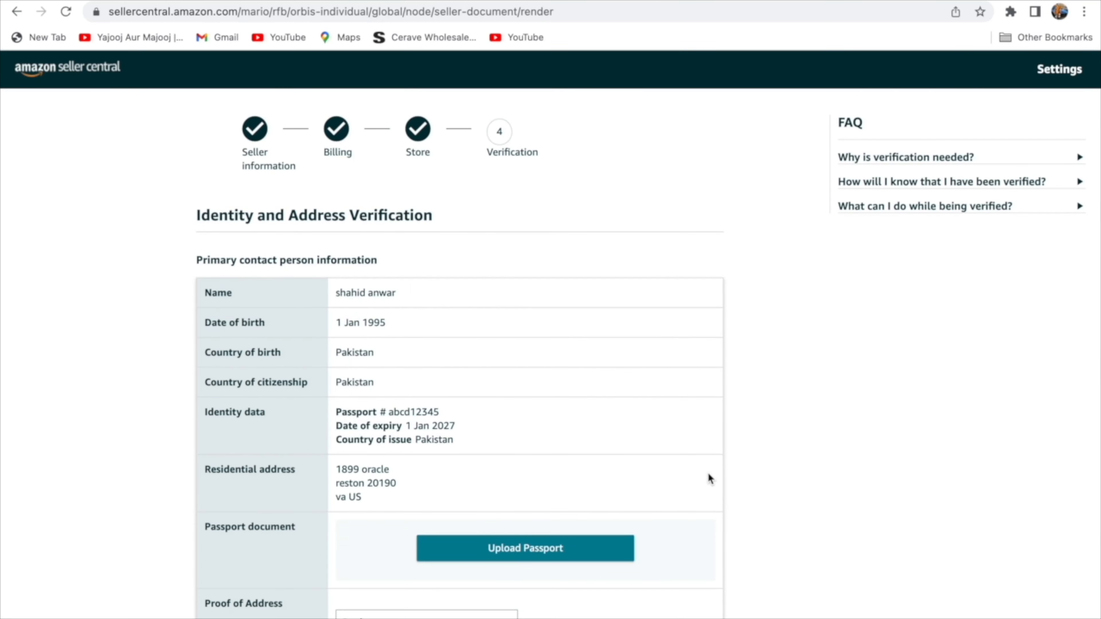
# Upload "Screen Shot 2022-05-29 at 1.07.11 AM.png" from the Desktop as the passport document.
pyautogui.scroll(-2, 708, 474)
pyautogui.scroll(-5, 706, 477)
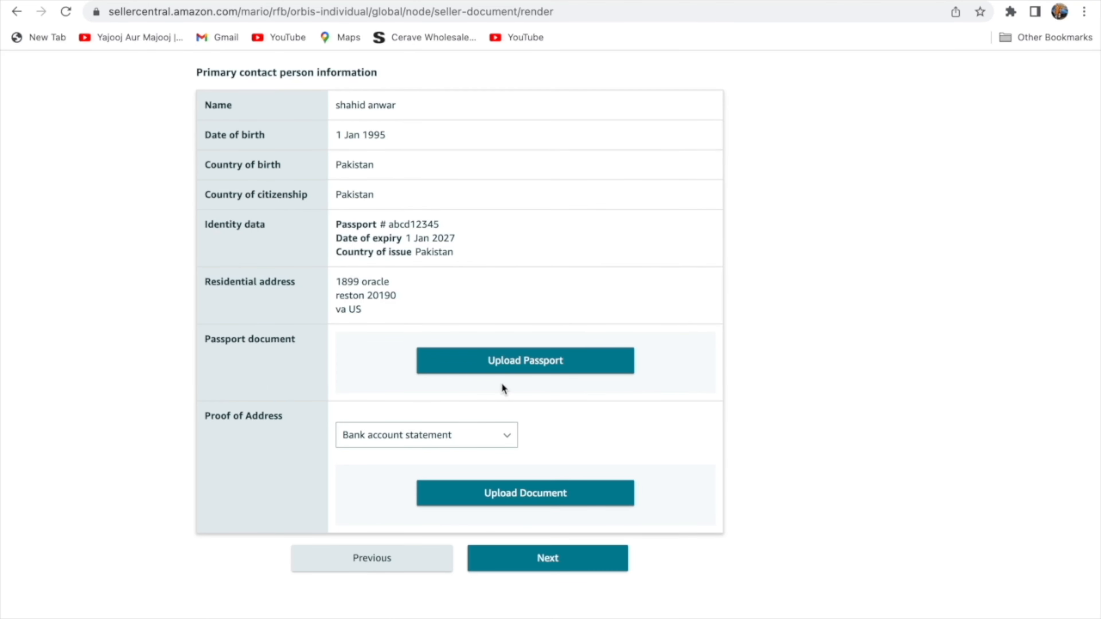
pyautogui.click(493, 367)
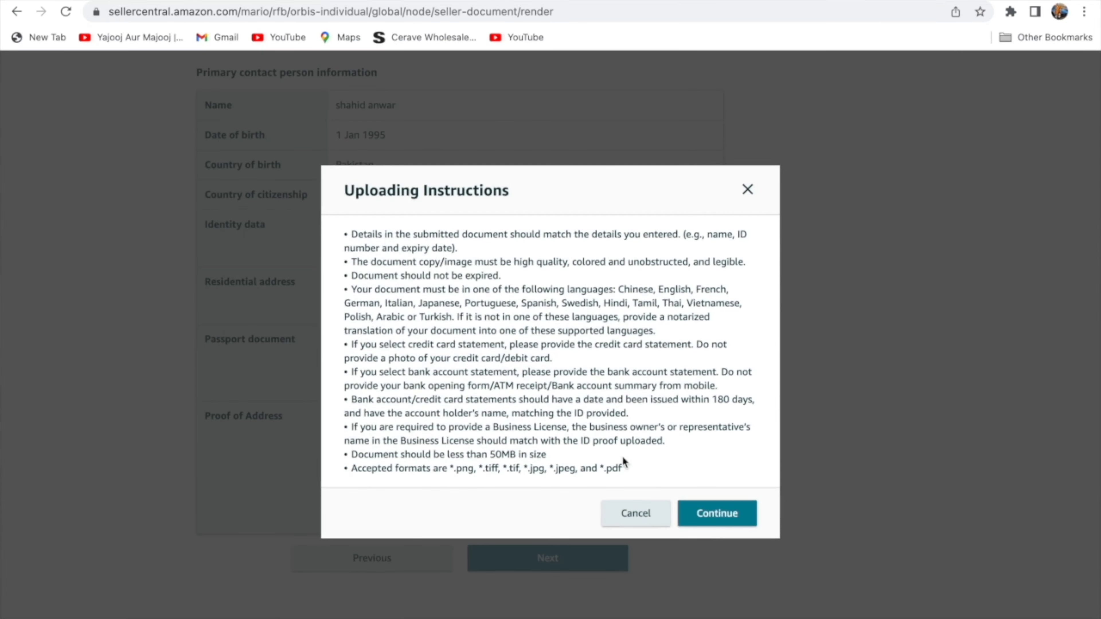
pyautogui.click(706, 523)
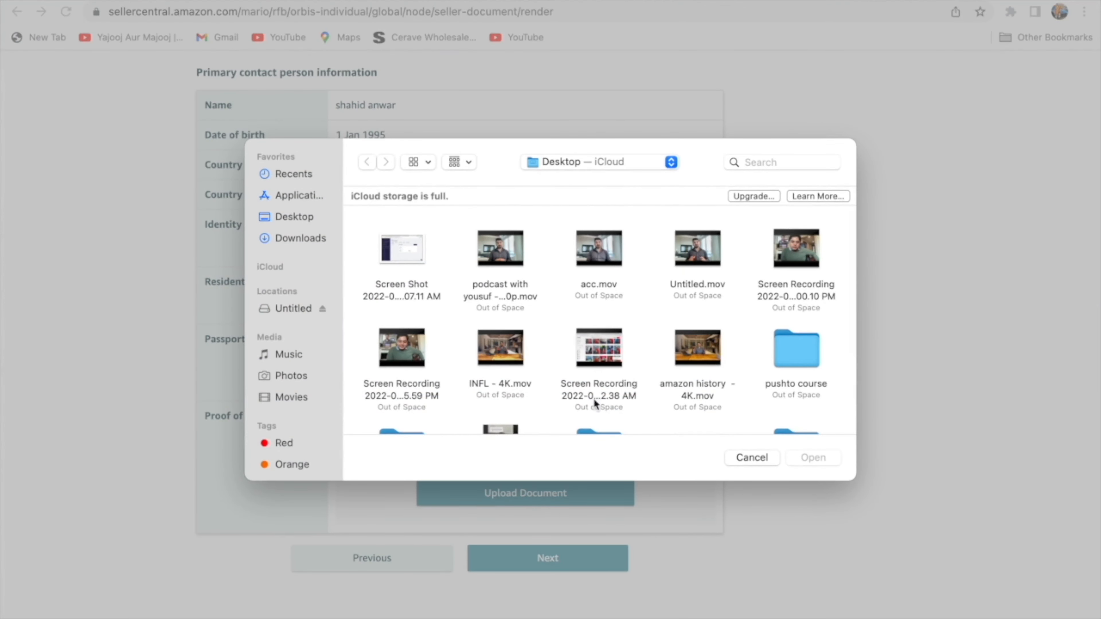
pyautogui.click(419, 269)
pyautogui.click(812, 456)
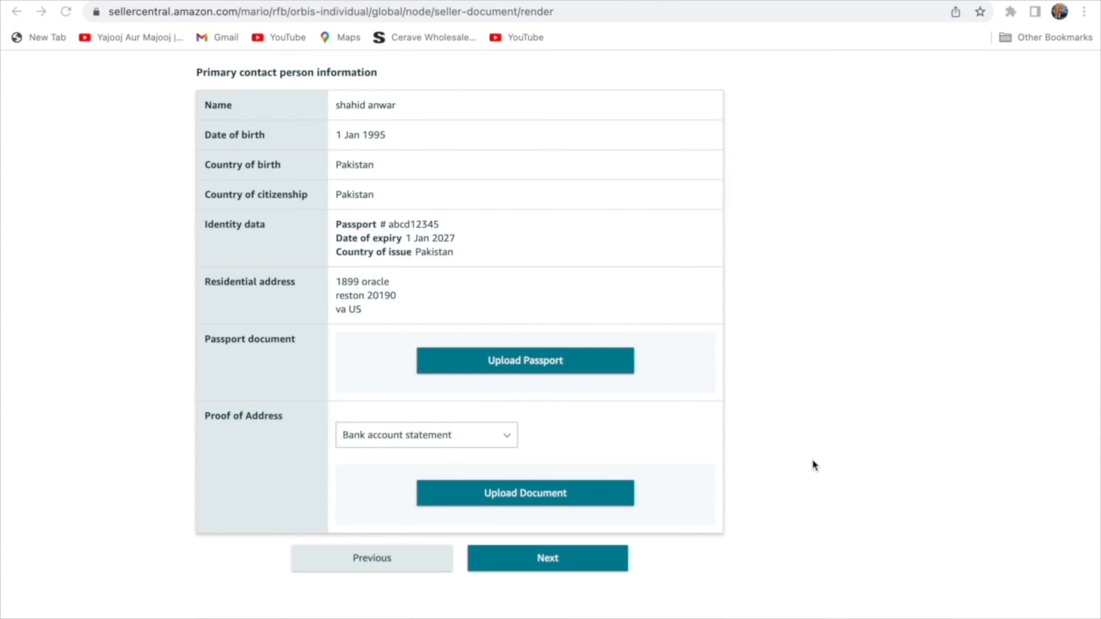
# Upload the 1.07.11 AM screenshot from the Desktop as the bank account statement proving the address, and submit the verification form.
pyautogui.scroll(-1, 772, 460)
pyautogui.scroll(-1, 772, 463)
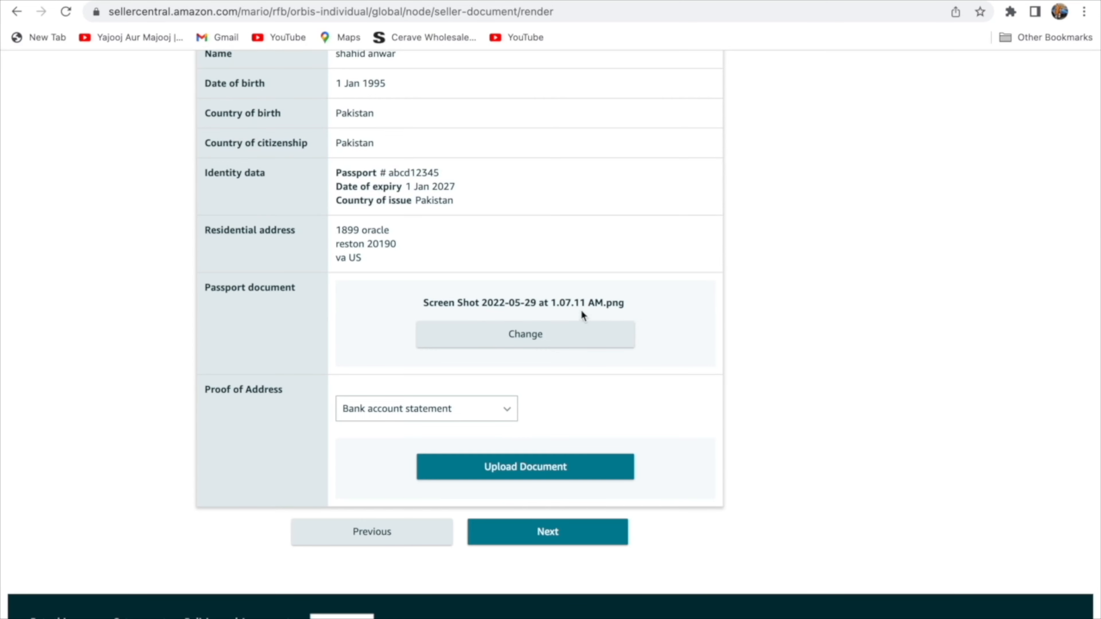
pyautogui.click(579, 467)
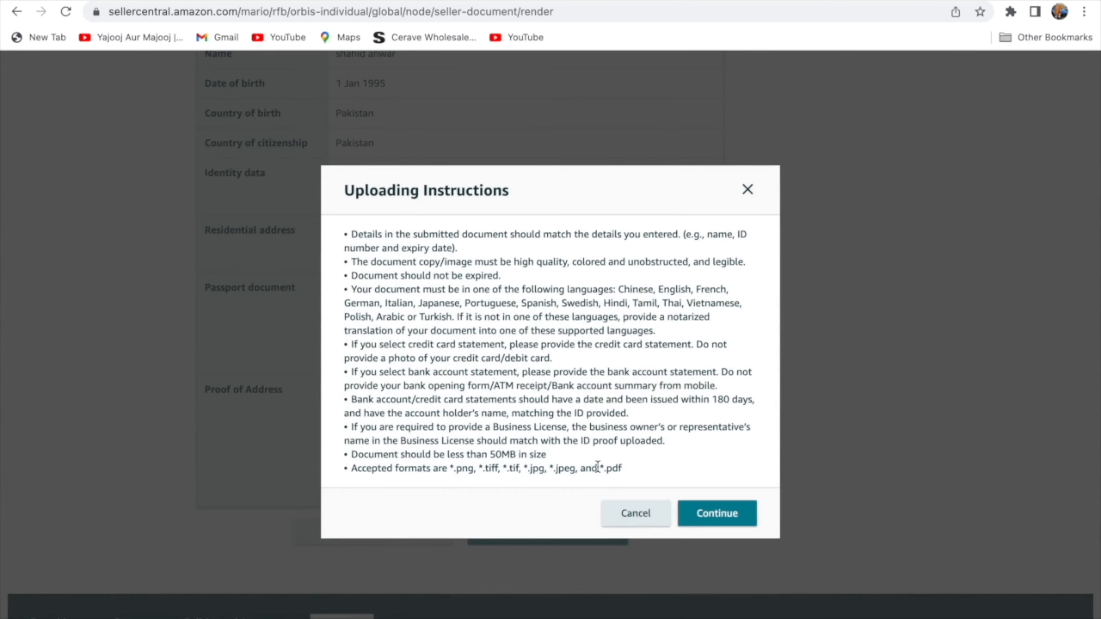
pyautogui.click(712, 525)
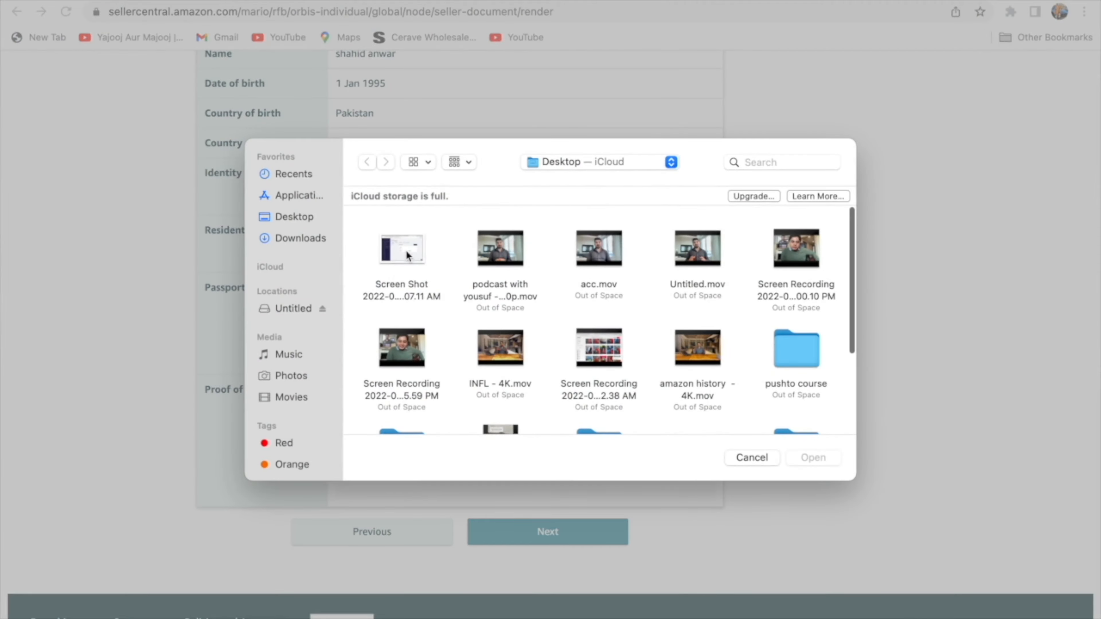
pyautogui.click(406, 252)
pyautogui.click(813, 457)
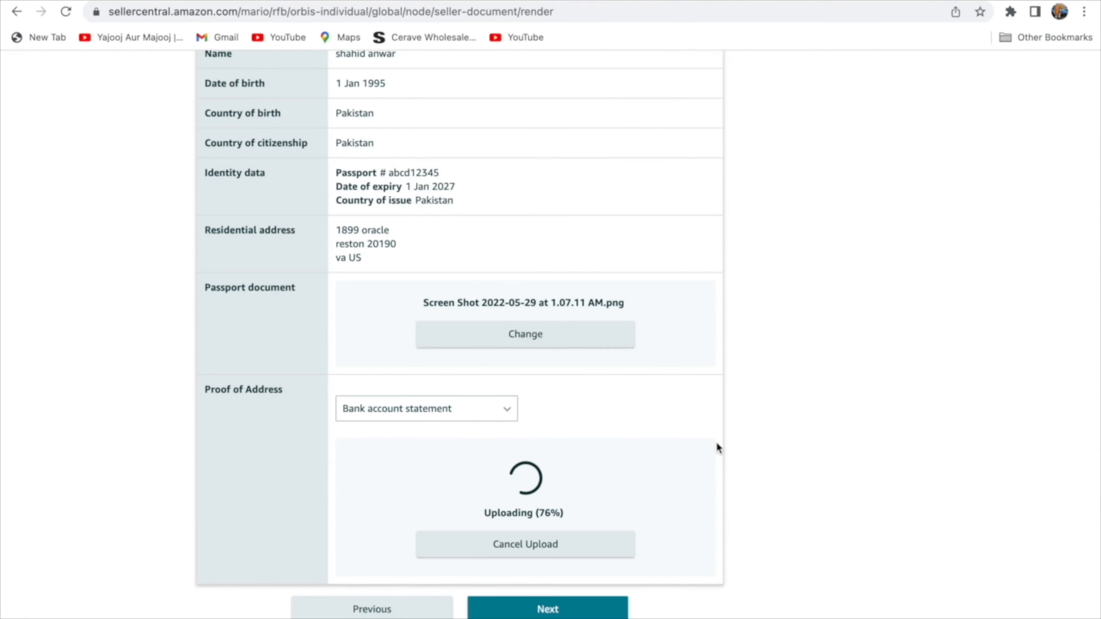
pyautogui.click(622, 525)
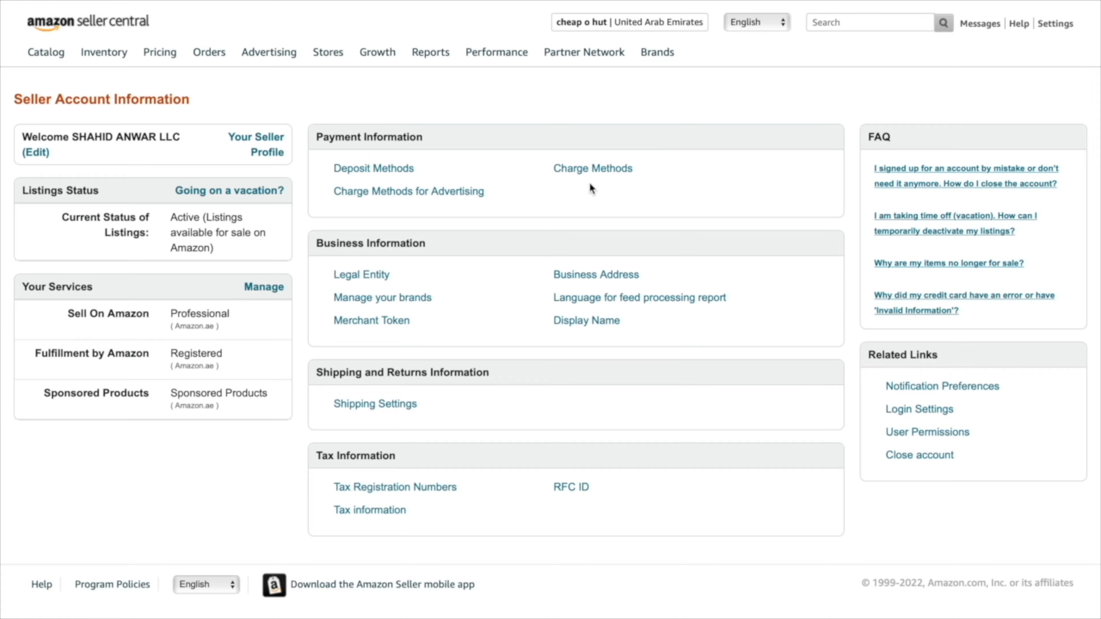
# Open the account info page of the United Arab Emirates seller account.
pyautogui.moveTo(1056, 28)
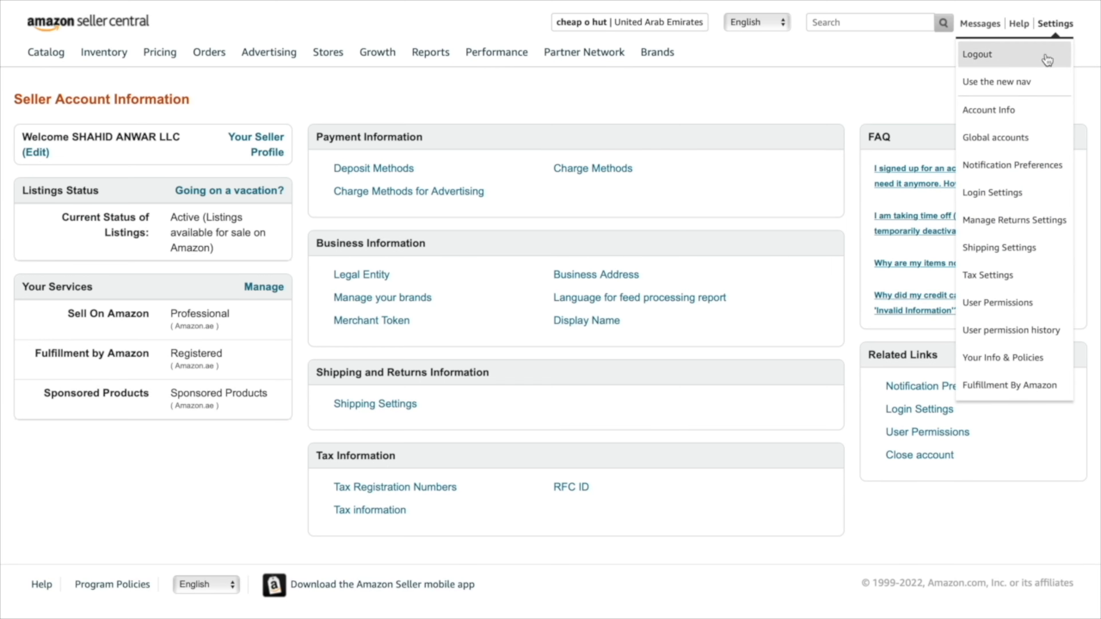
pyautogui.click(1016, 111)
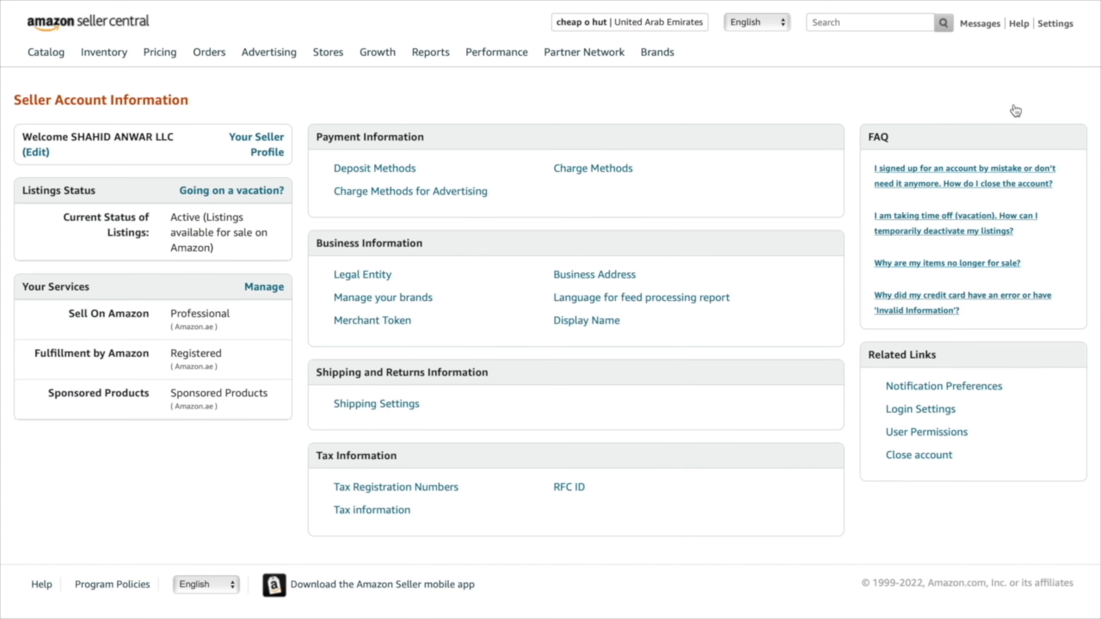